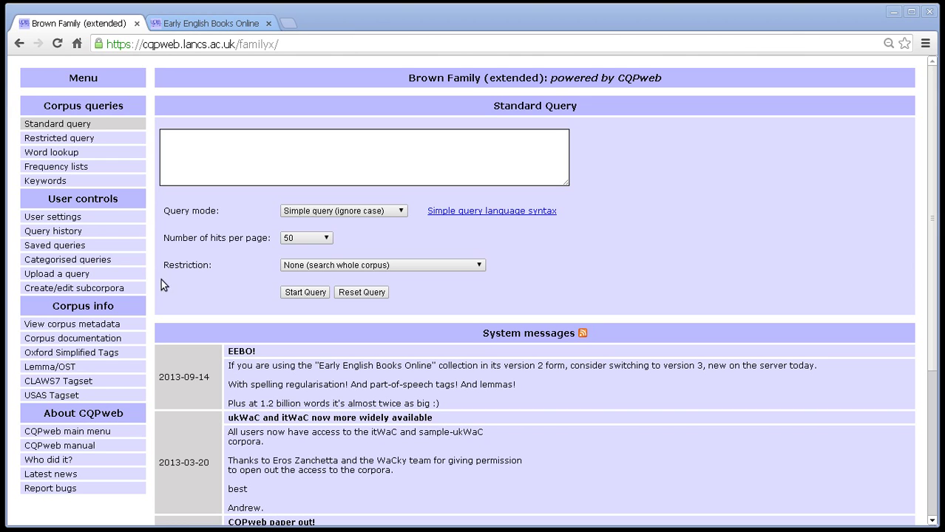
- Run a simple query for "something" across the whole Brown Family (extended) corpus
{"action": "left_click", "coordinate": [337, 161]}
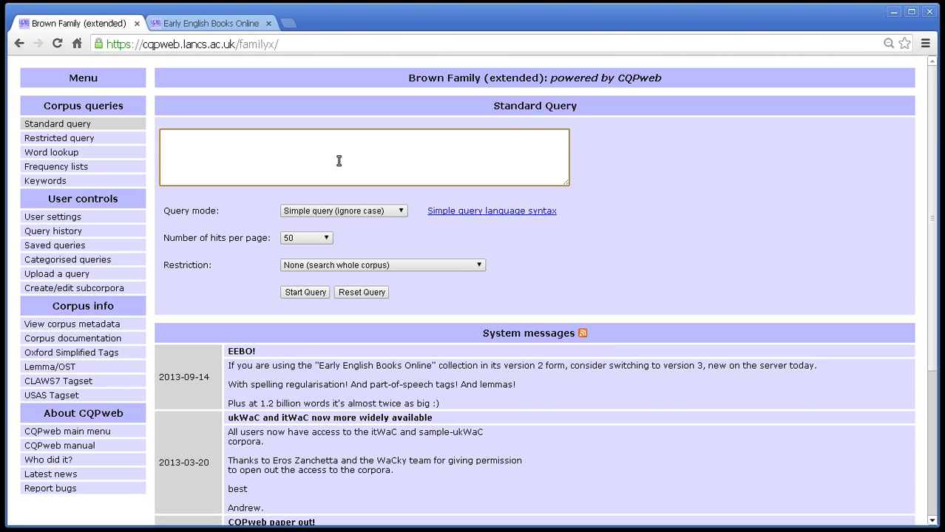
{"action": "type", "text": "something"}
{"action": "left_click", "coordinate": [303, 292]}
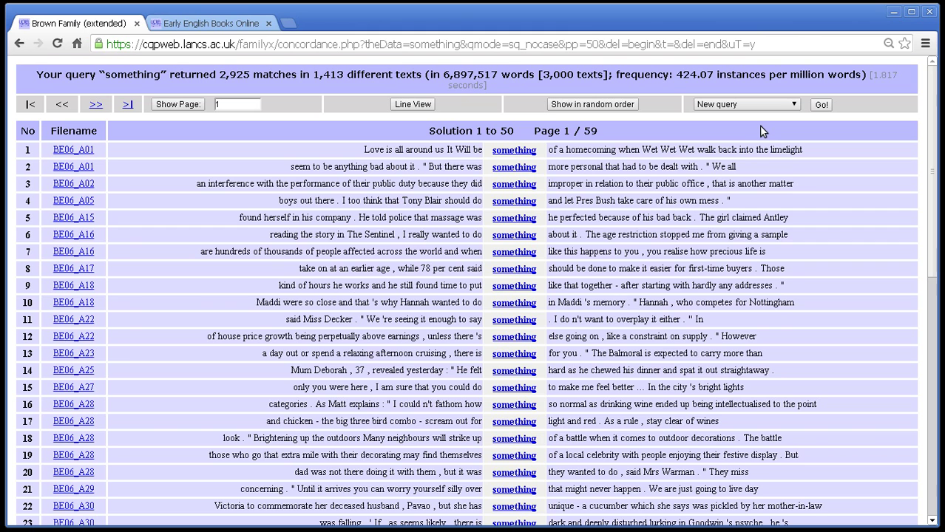
- Open the collocation settings for the hits of the whole-corpus "something" query
{"action": "left_click", "coordinate": [721, 108]}
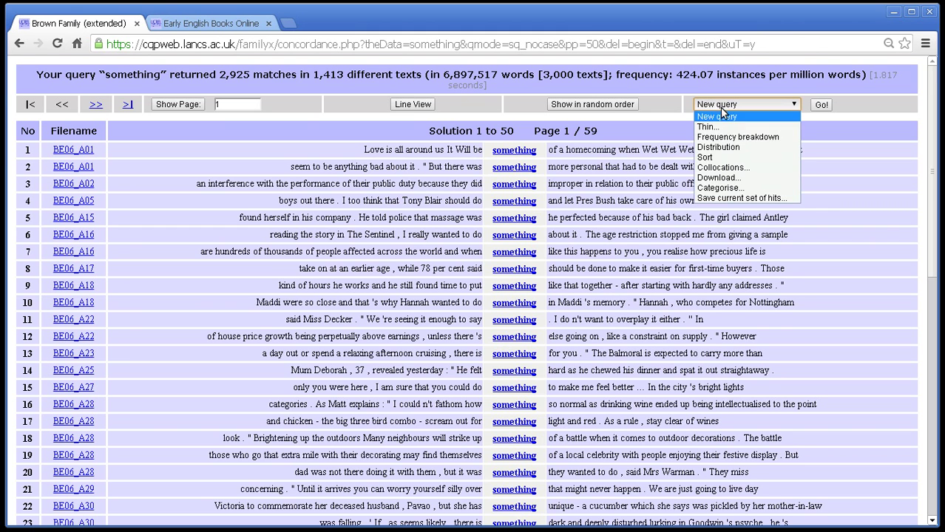
{"action": "left_click", "coordinate": [708, 168]}
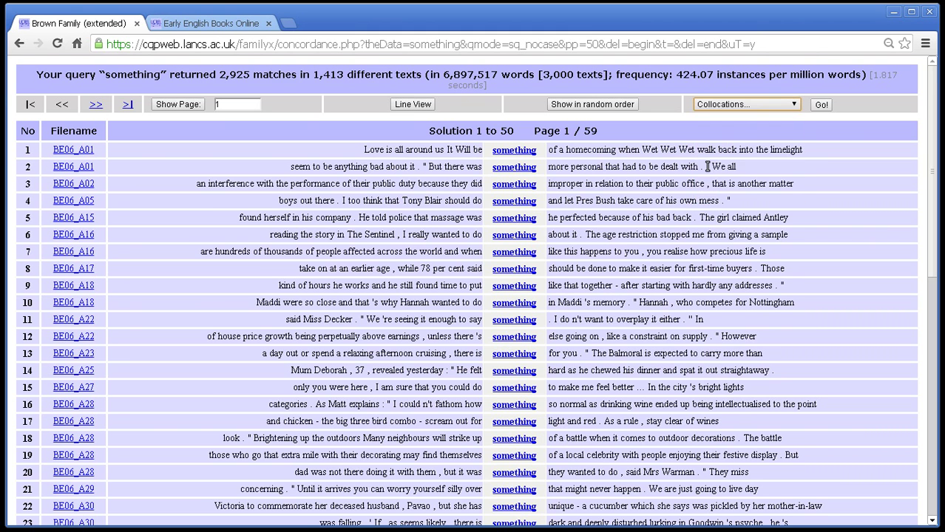
{"action": "left_click", "coordinate": [823, 106]}
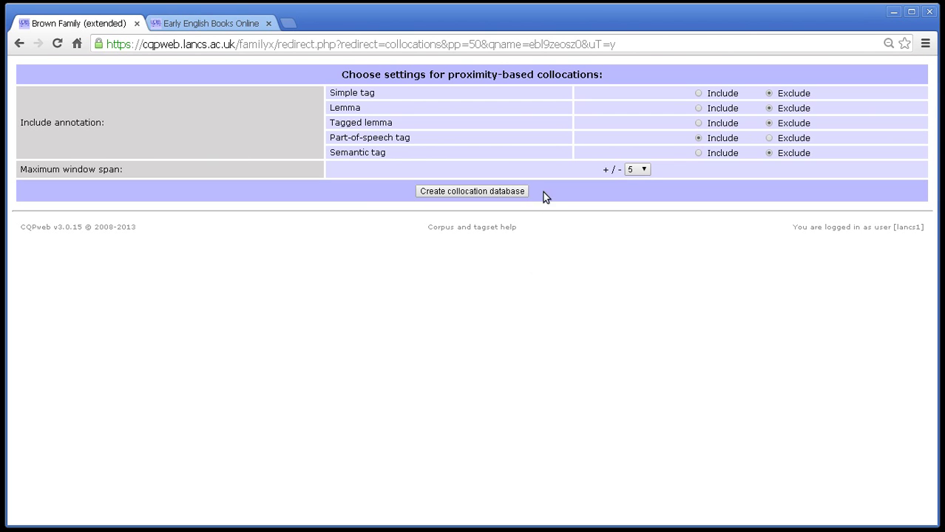
- Examine the annotation types offered for the collocation database, especially Simple tag, Lemma and Part-of-speech tag
{"action": "left_click_drag", "start_coordinate": [394, 194], "coordinate": [372, 197]}
{"action": "left_click", "coordinate": [373, 198]}
{"action": "left_click_drag", "start_coordinate": [118, 121], "coordinate": [20, 128]}
{"action": "left_click", "coordinate": [51, 124]}
{"action": "double_click", "coordinate": [329, 110]}
{"action": "left_click", "coordinate": [376, 108]}
{"action": "left_click_drag", "start_coordinate": [376, 92], "coordinate": [330, 91]}
{"action": "triple_click", "coordinate": [337, 92]}
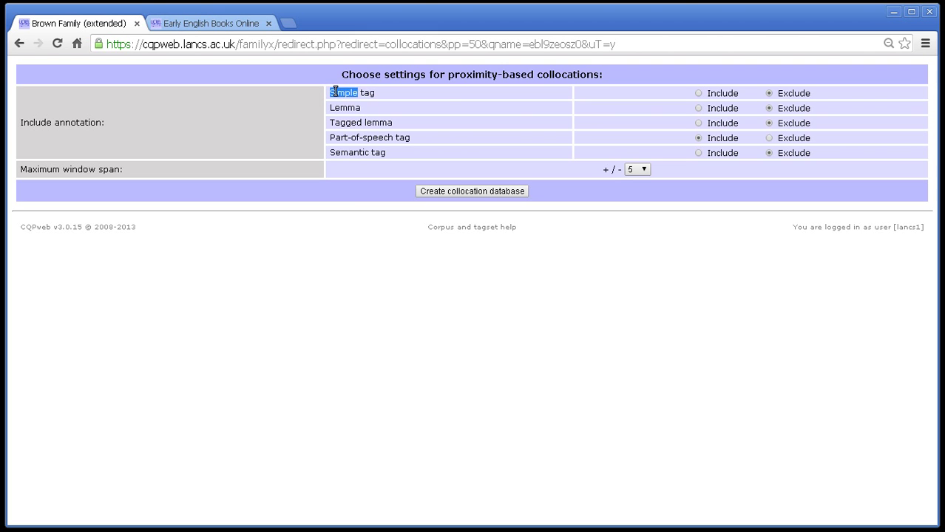
{"action": "triple_click", "coordinate": [347, 136]}
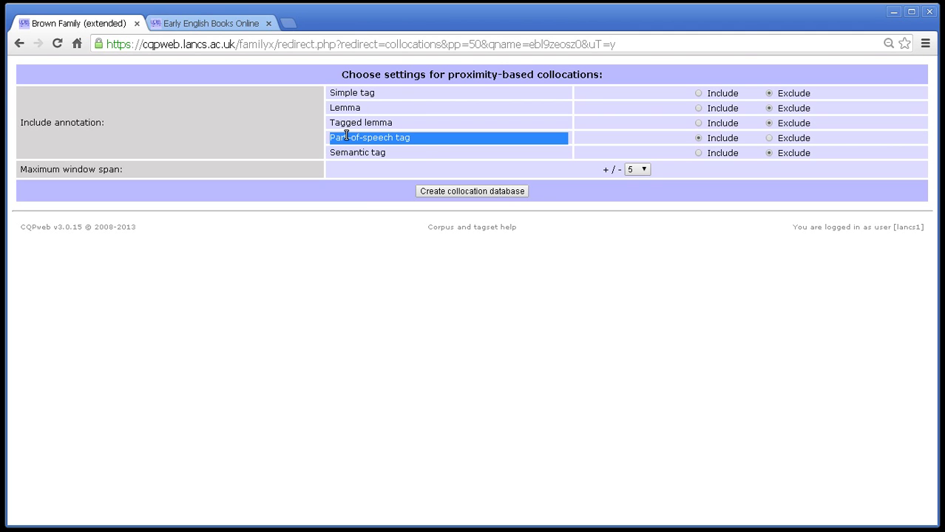
{"action": "left_click", "coordinate": [426, 146]}
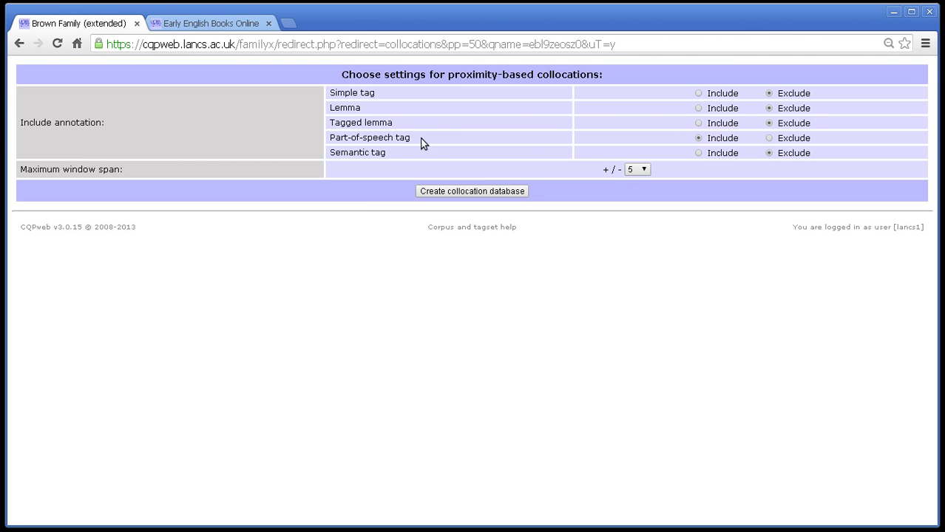
{"action": "left_click_drag", "start_coordinate": [419, 138], "coordinate": [328, 137]}
{"action": "triple_click", "coordinate": [337, 137]}
{"action": "left_click", "coordinate": [391, 145]}
{"action": "left_click_drag", "start_coordinate": [414, 139], "coordinate": [329, 137]}
{"action": "left_click", "coordinate": [359, 138]}
- Create the collocation database with simple tag, lemma and part-of-speech tag included and a maximum window span of 6
{"action": "left_click", "coordinate": [699, 109]}
{"action": "left_click_drag", "start_coordinate": [109, 170], "coordinate": [23, 171]}
{"action": "left_click", "coordinate": [144, 192]}
{"action": "left_click", "coordinate": [632, 173]}
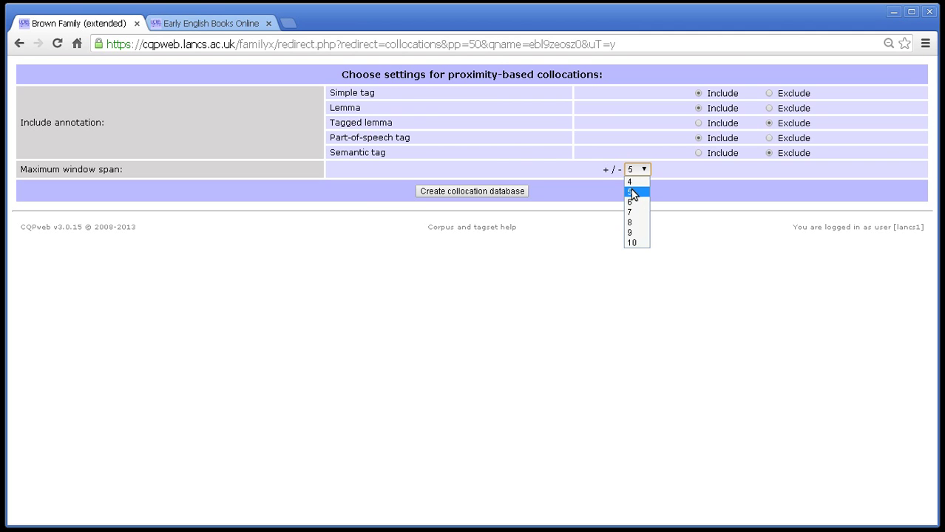
{"action": "left_click", "coordinate": [631, 191]}
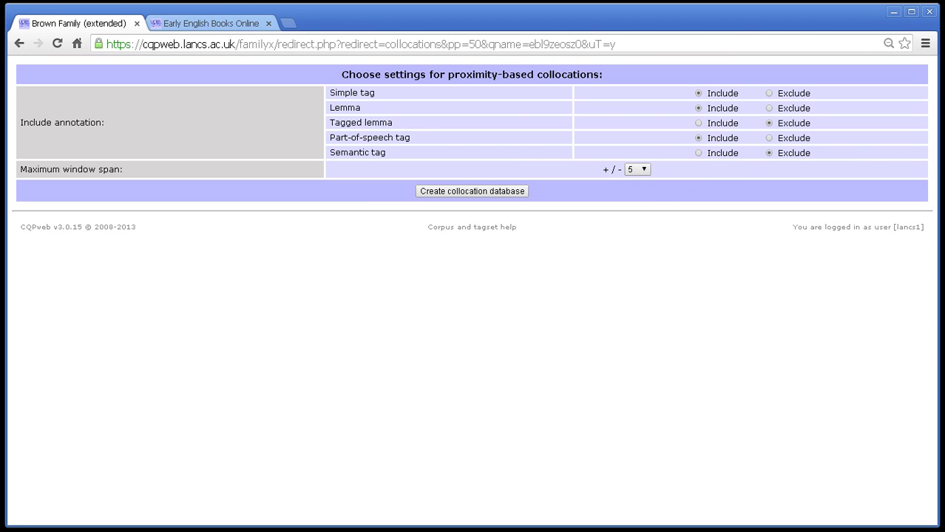
{"action": "left_click", "coordinate": [639, 175]}
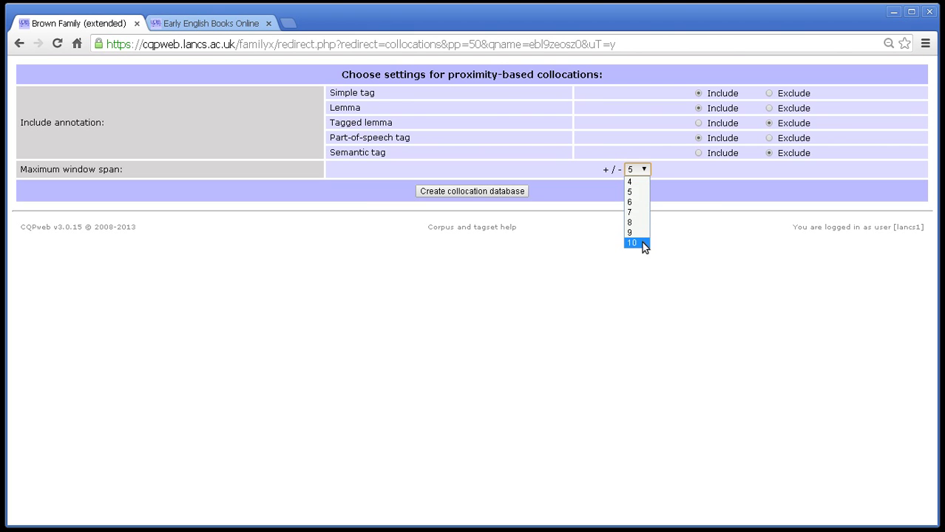
{"action": "left_click", "coordinate": [640, 204]}
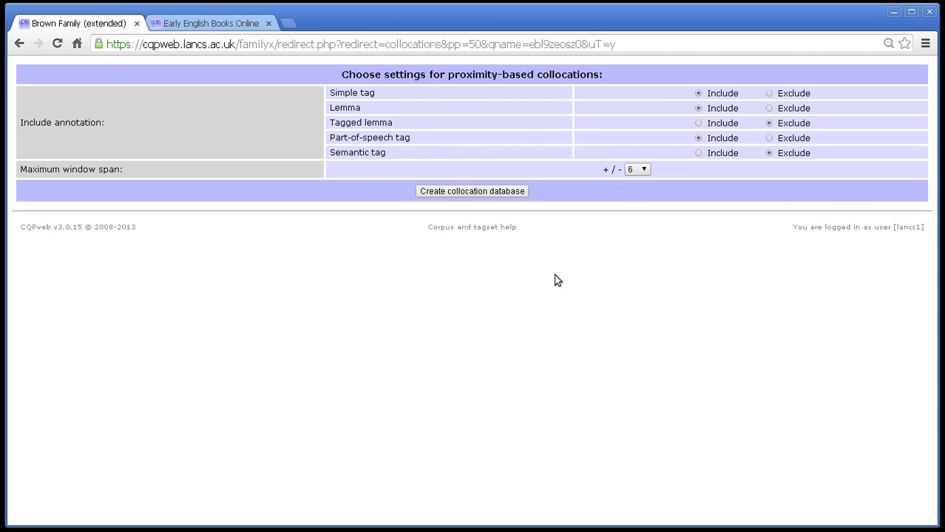
{"action": "left_click", "coordinate": [429, 193]}
{"action": "left_click", "coordinate": [429, 193]}
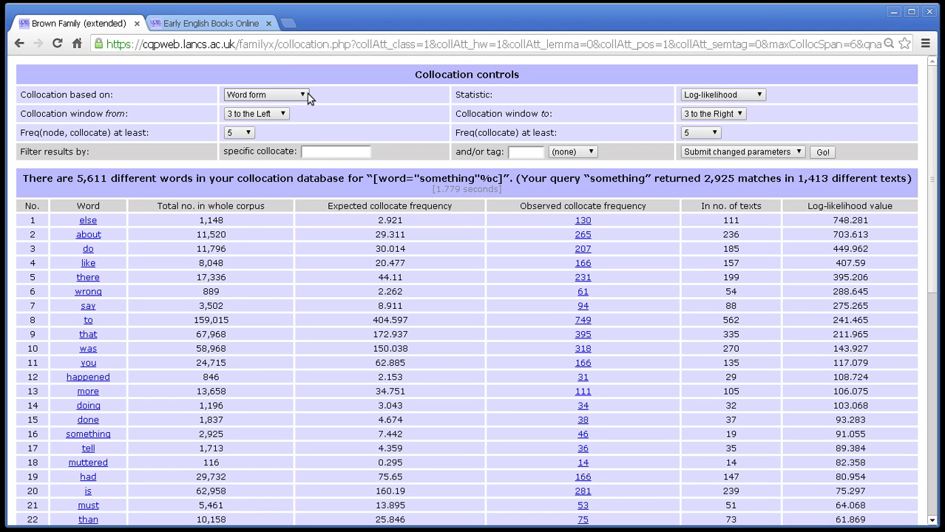
- Examine the choices for what the collocation is based on and for the start and end of the collocation window
{"action": "left_click", "coordinate": [307, 95]}
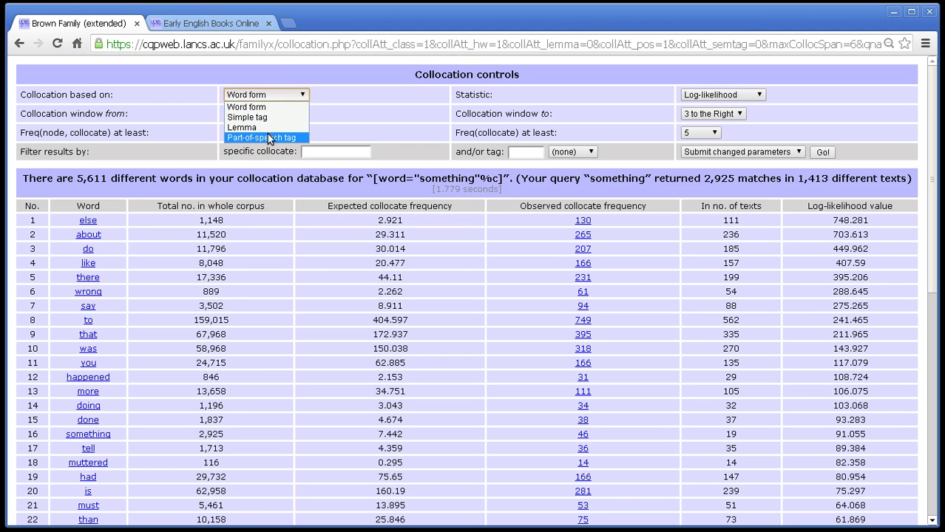
{"action": "key", "text": "Escape"}
{"action": "left_click_drag", "start_coordinate": [114, 96], "coordinate": [22, 96]}
{"action": "left_click", "coordinate": [210, 92]}
{"action": "left_click", "coordinate": [252, 95]}
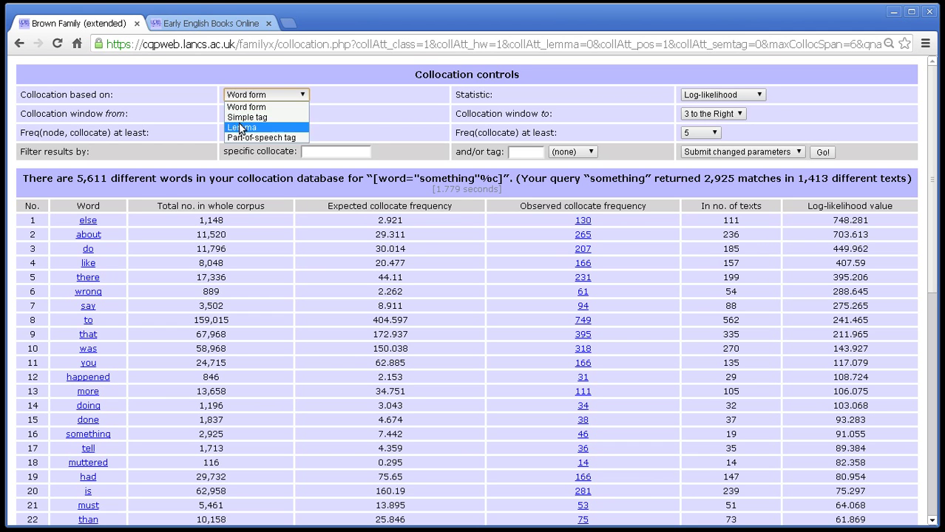
{"action": "left_click", "coordinate": [246, 108]}
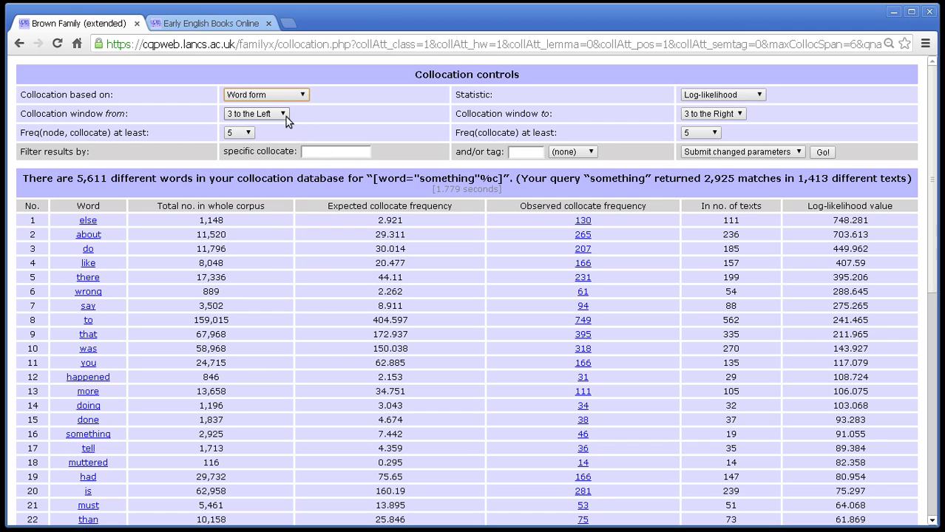
{"action": "triple_click", "coordinate": [48, 113]}
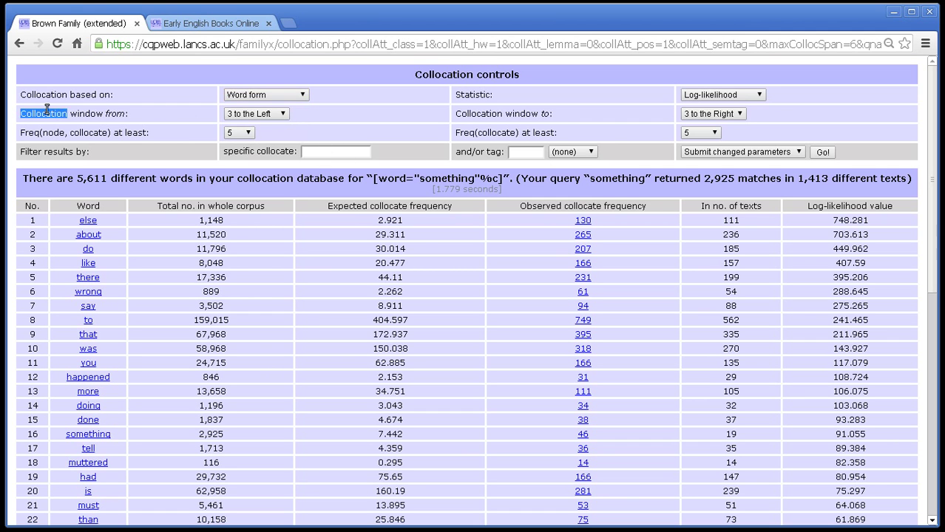
{"action": "triple_click", "coordinate": [584, 122]}
{"action": "left_click", "coordinate": [527, 119]}
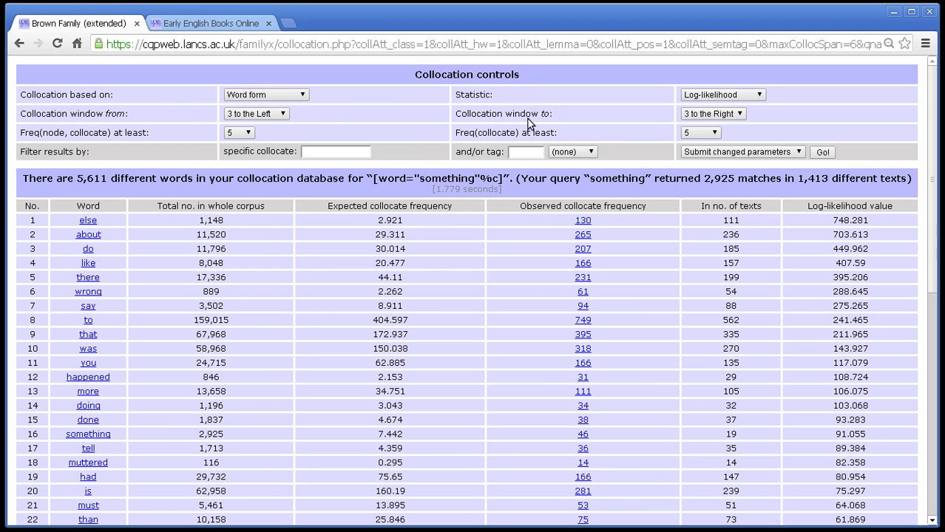
{"action": "left_click", "coordinate": [279, 119]}
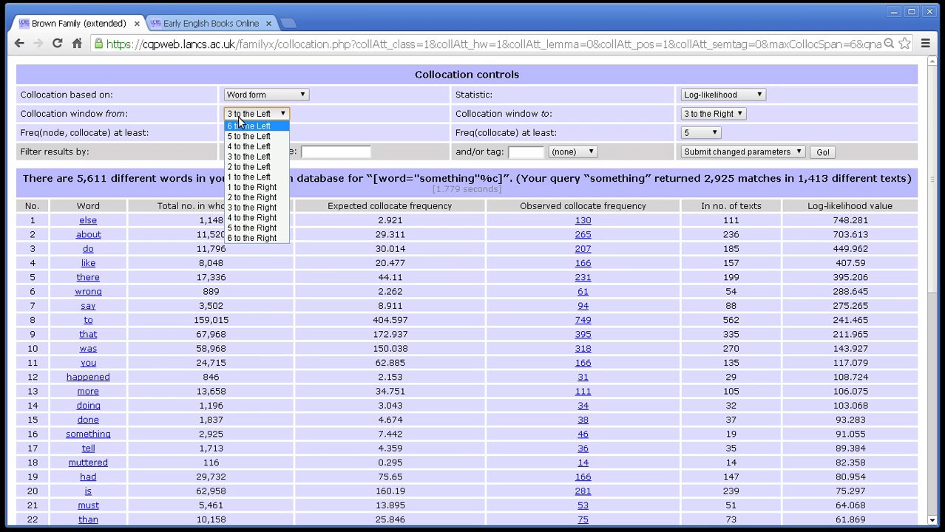
{"action": "left_click", "coordinate": [310, 147]}
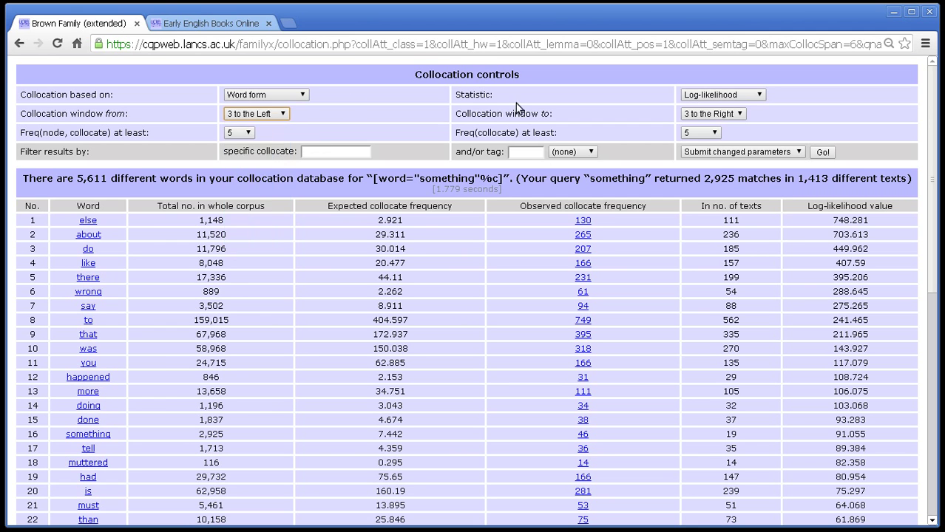
{"action": "left_click", "coordinate": [714, 115]}
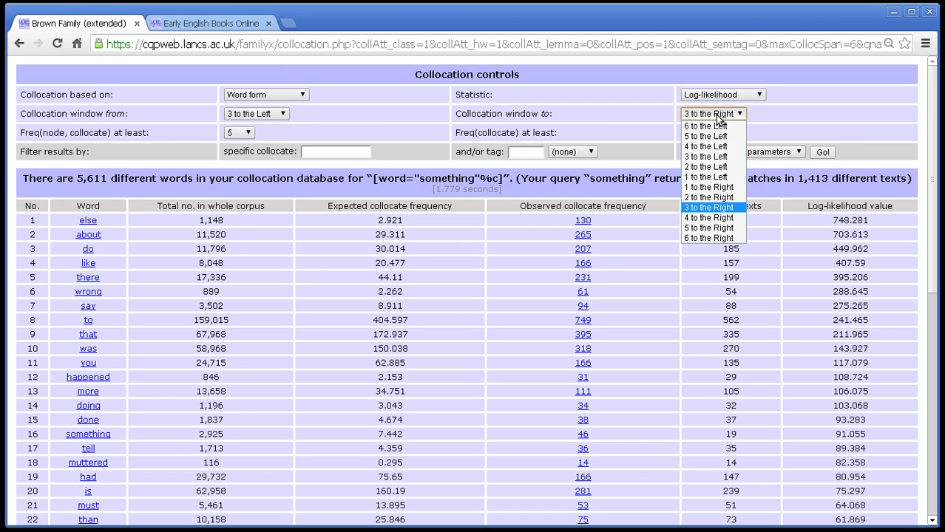
{"action": "left_click", "coordinate": [717, 117]}
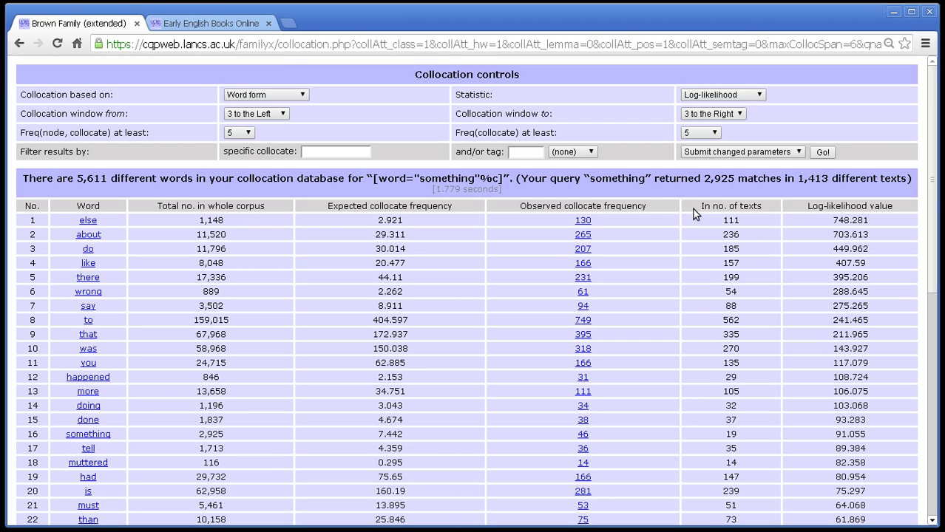
- Leave the collocation results and start a new query on the Brown Family corpus
{"action": "left_click", "coordinate": [801, 154]}
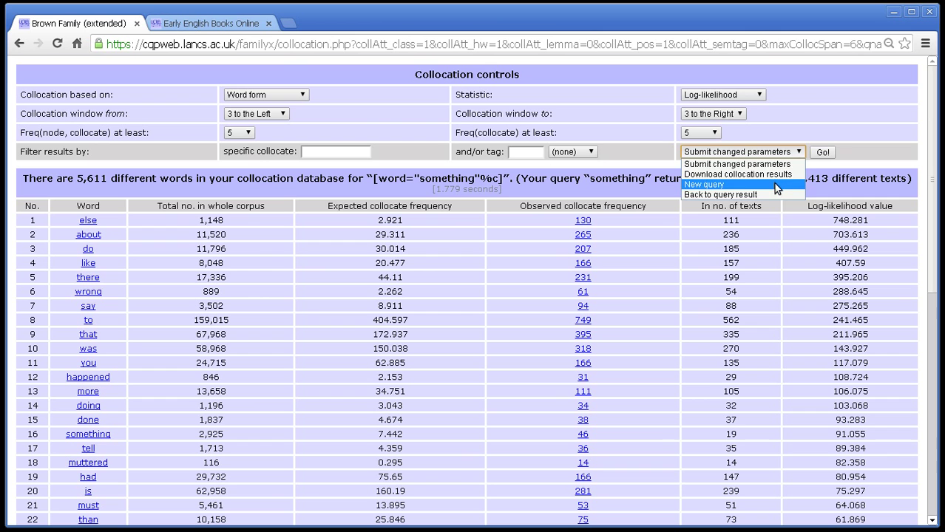
{"action": "left_click", "coordinate": [773, 183]}
{"action": "left_click", "coordinate": [826, 155]}
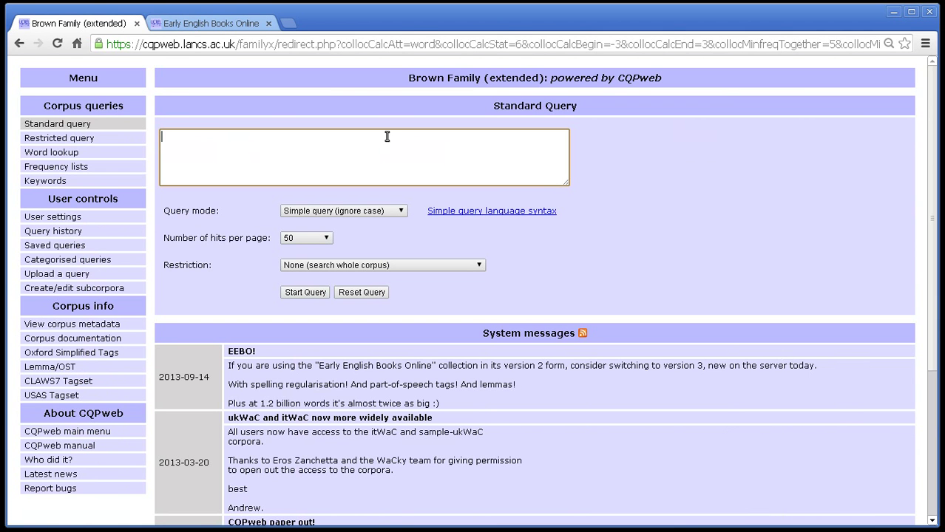
{"action": "type", "text": "someth"}
{"action": "key", "text": "BackSpace"}
{"action": "key", "text": "BackSpace"}
{"action": "type", "text": "t"}
- Run a restricted query for "something" limited to the FLOB, Frown and LOB corpora
{"action": "left_click", "coordinate": [95, 139]}
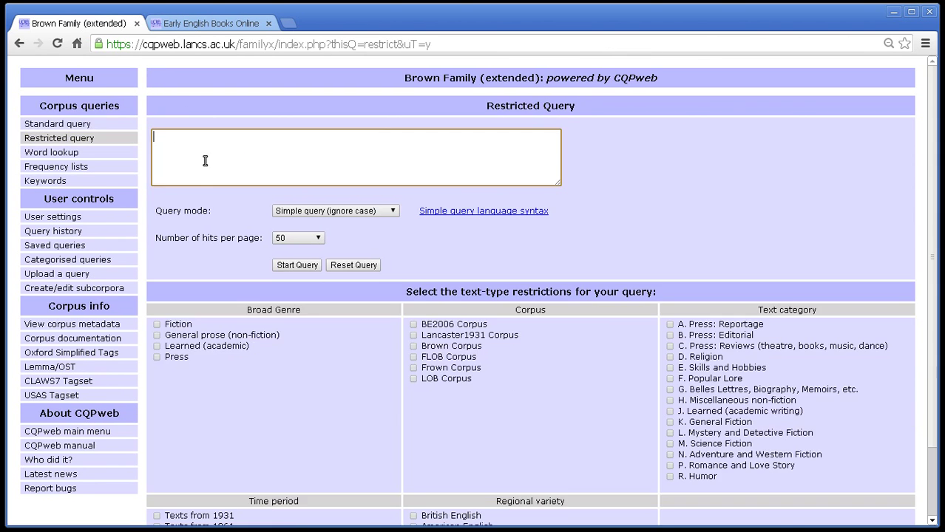
{"action": "type", "text": "something"}
{"action": "left_click", "coordinate": [414, 382]}
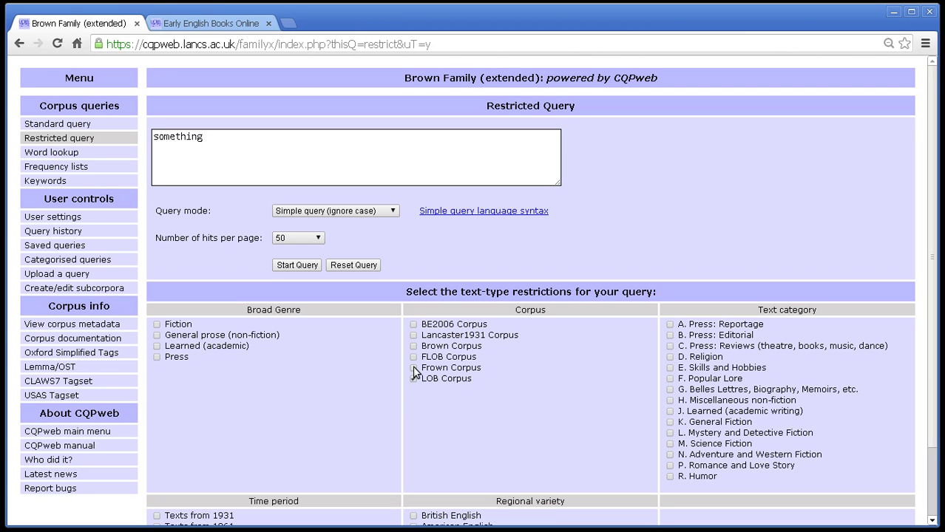
{"action": "left_click", "coordinate": [413, 367]}
{"action": "left_click", "coordinate": [413, 357]}
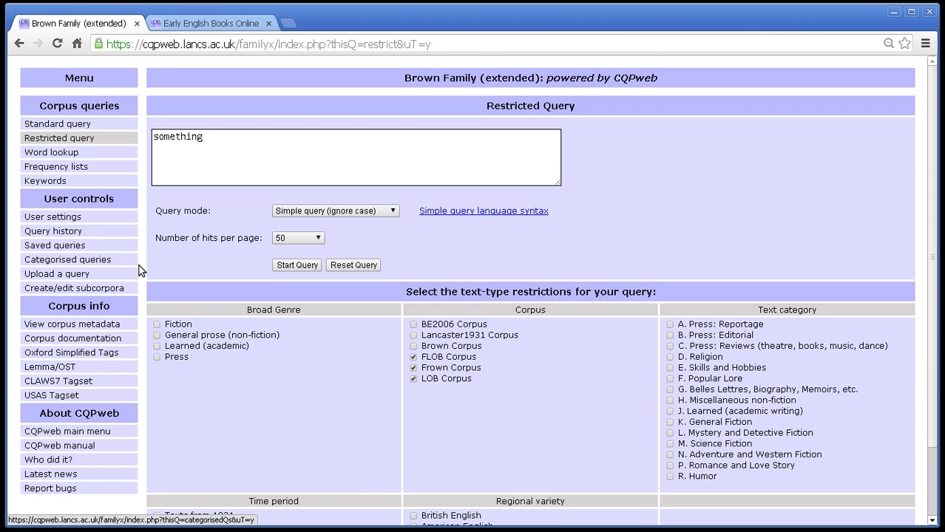
{"action": "left_click", "coordinate": [299, 268]}
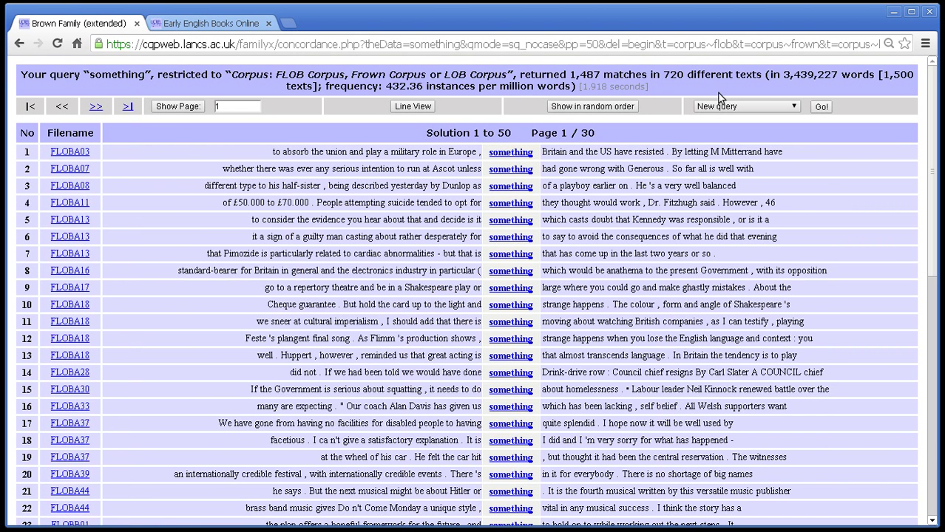
- Open the collocation settings for the restricted query's hits and read the note about compiling frequency lists
{"action": "left_click", "coordinate": [746, 105]}
{"action": "left_click", "coordinate": [761, 168]}
{"action": "left_click", "coordinate": [820, 107]}
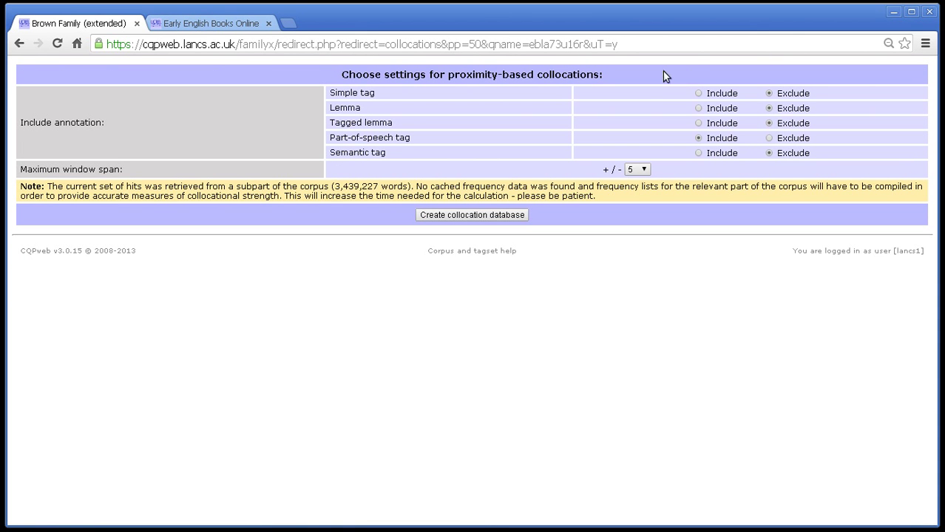
{"action": "left_click_drag", "start_coordinate": [20, 186], "coordinate": [622, 215]}
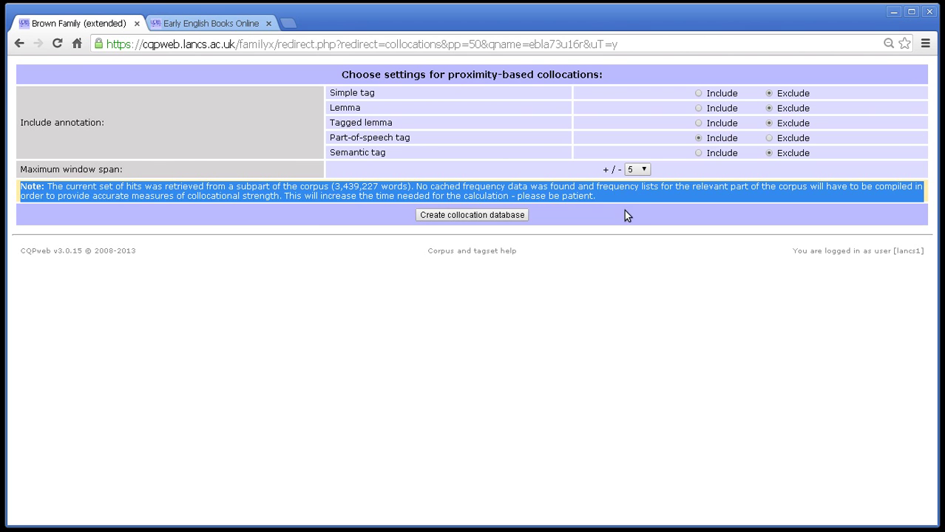
{"action": "double_click", "coordinate": [628, 188]}
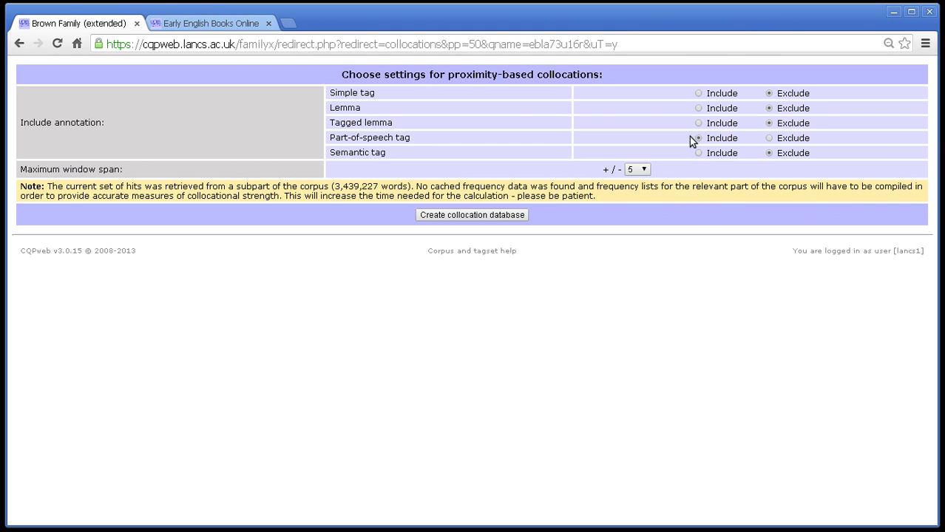
- Create the restricted query's collocation database, including simple tag, lemma and part-of-speech tag, with a maximum window span of 6
{"action": "left_click", "coordinate": [698, 93]}
{"action": "left_click", "coordinate": [637, 170]}
{"action": "left_click", "coordinate": [637, 186]}
{"action": "left_click", "coordinate": [638, 170]}
{"action": "left_click", "coordinate": [636, 203]}
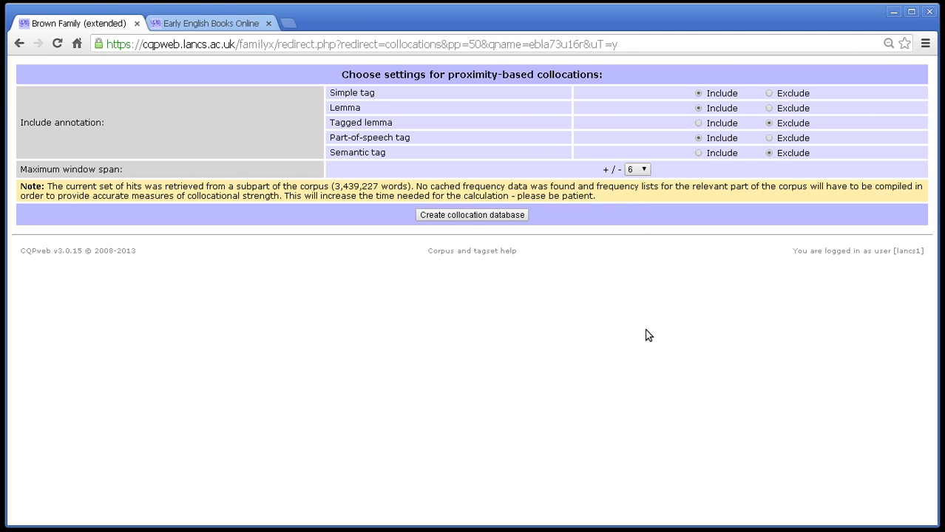
{"action": "left_click", "coordinate": [433, 217]}
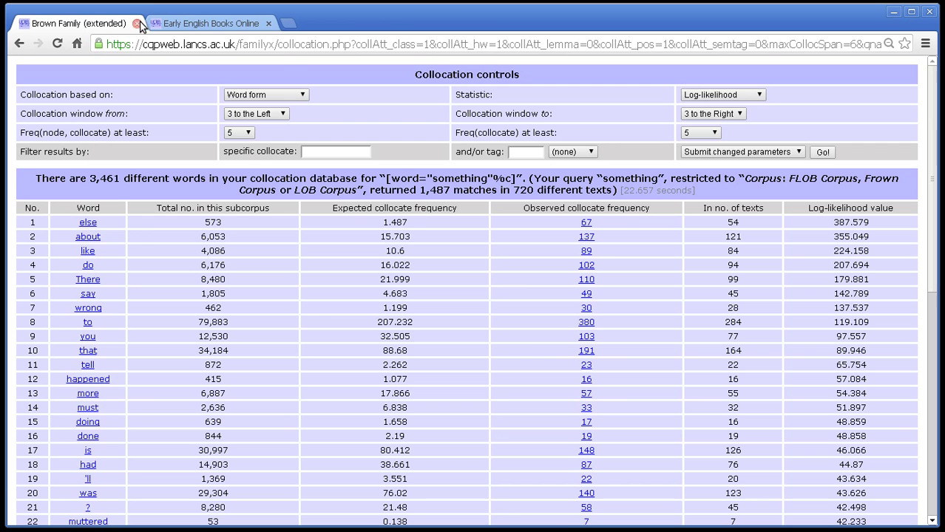
- Switch to the Early English Books Online corpus page and place it ahead of the Brown Family page
{"action": "left_click", "coordinate": [221, 28]}
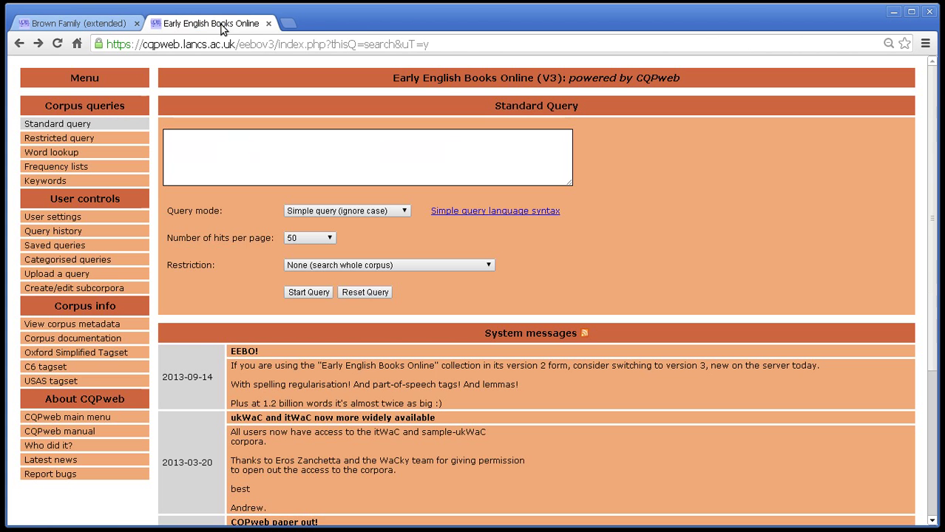
{"action": "left_click_drag", "start_coordinate": [222, 27], "coordinate": [125, 37]}
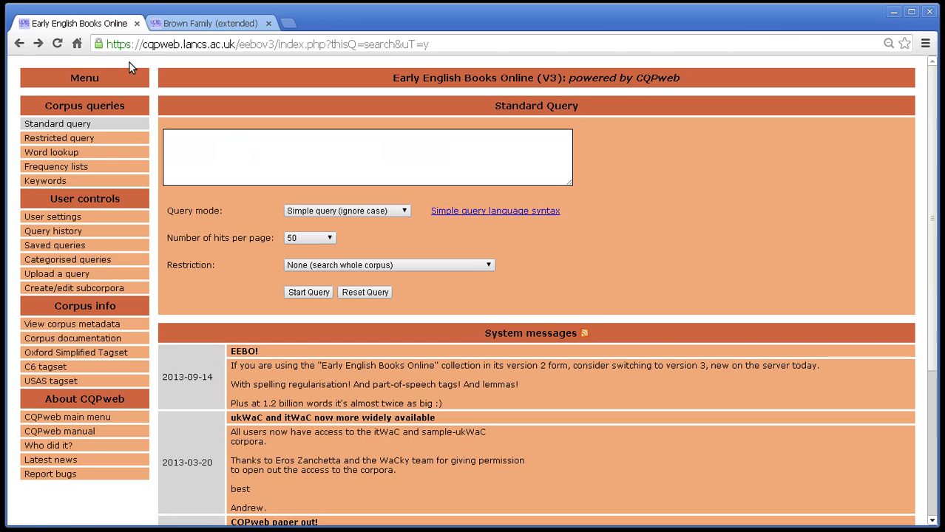
- Open the restricted query form and limit the search to the half century 1500_1549
{"action": "left_click", "coordinate": [119, 140]}
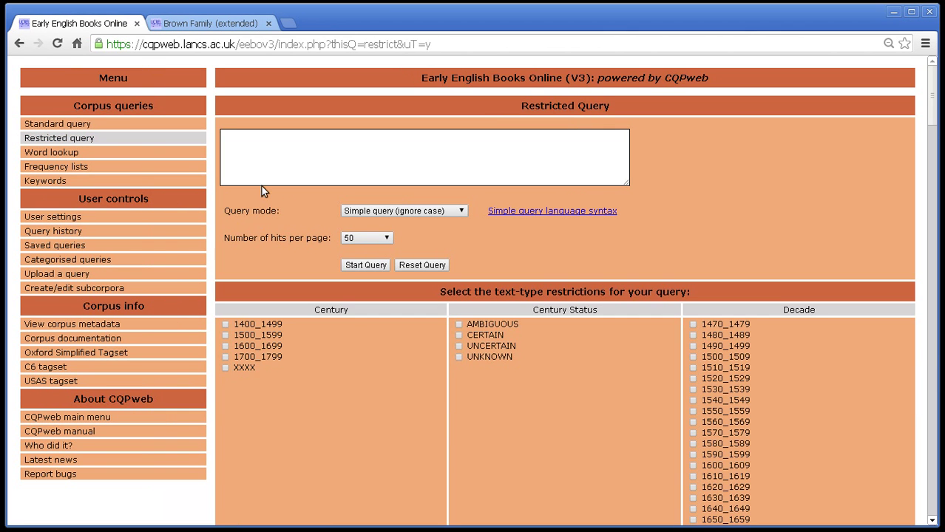
{"action": "middle_click", "coordinate": [364, 319]}
{"action": "scroll", "coordinate": [367, 330], "scroll_direction": "down", "scroll_amount": 1}
{"action": "middle_click", "coordinate": [367, 319]}
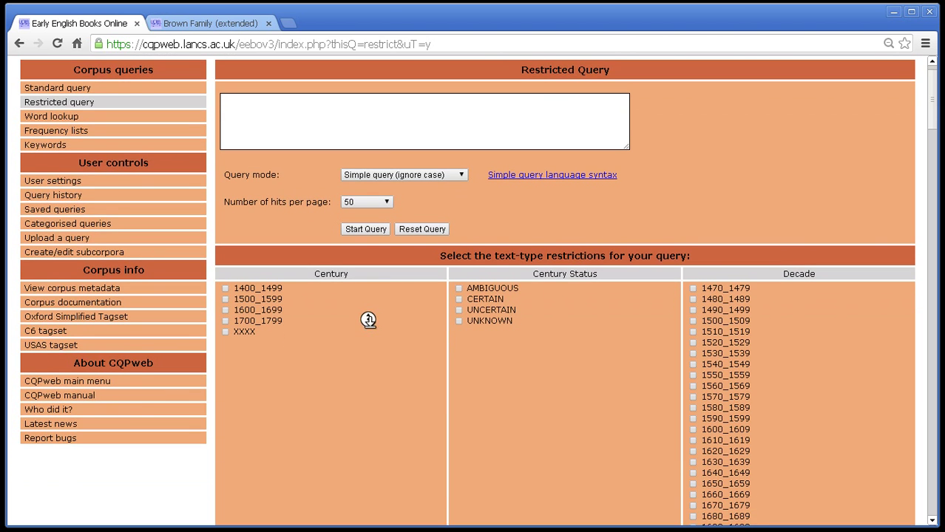
{"action": "scroll", "coordinate": [370, 340], "scroll_direction": "down", "scroll_amount": 3}
{"action": "scroll", "coordinate": [371, 346], "scroll_direction": "down", "scroll_amount": 2}
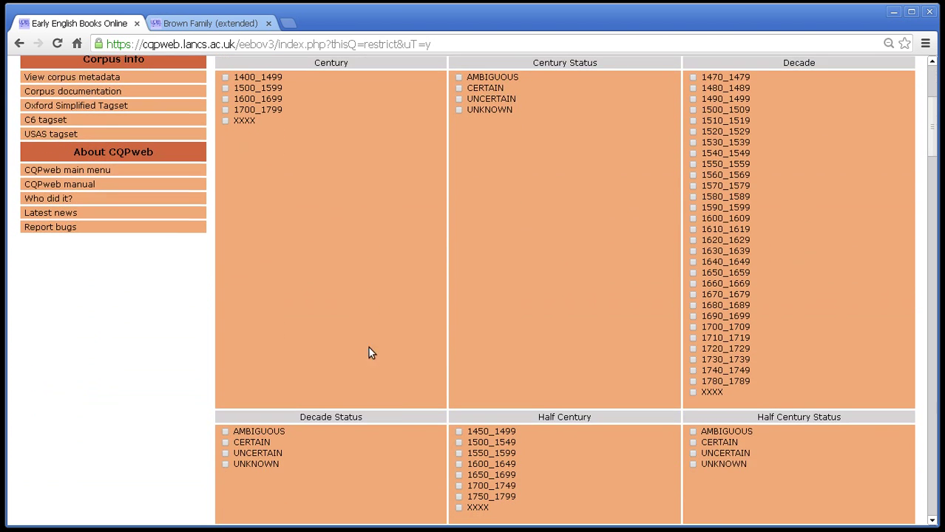
{"action": "middle_click", "coordinate": [435, 358]}
{"action": "scroll", "coordinate": [428, 391], "scroll_direction": "down", "scroll_amount": 3}
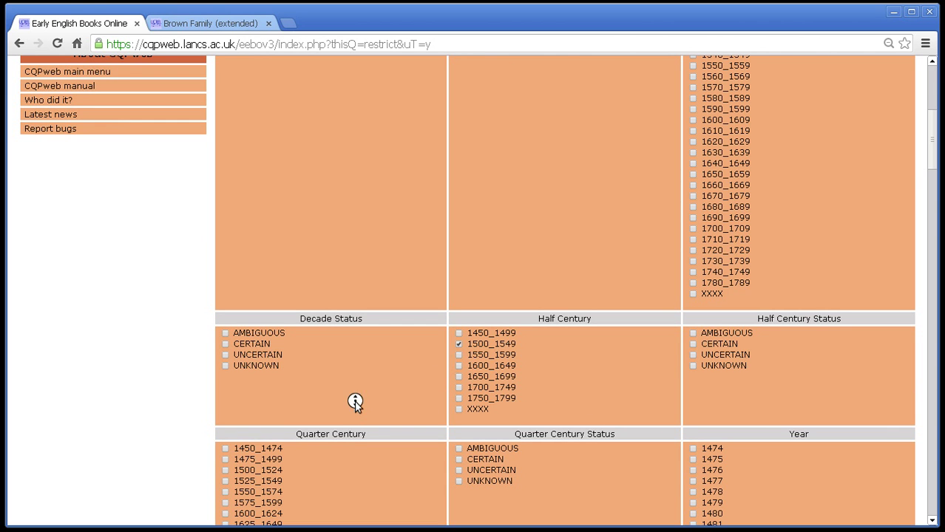
{"action": "scroll", "coordinate": [355, 402], "scroll_direction": "up", "scroll_amount": 5}
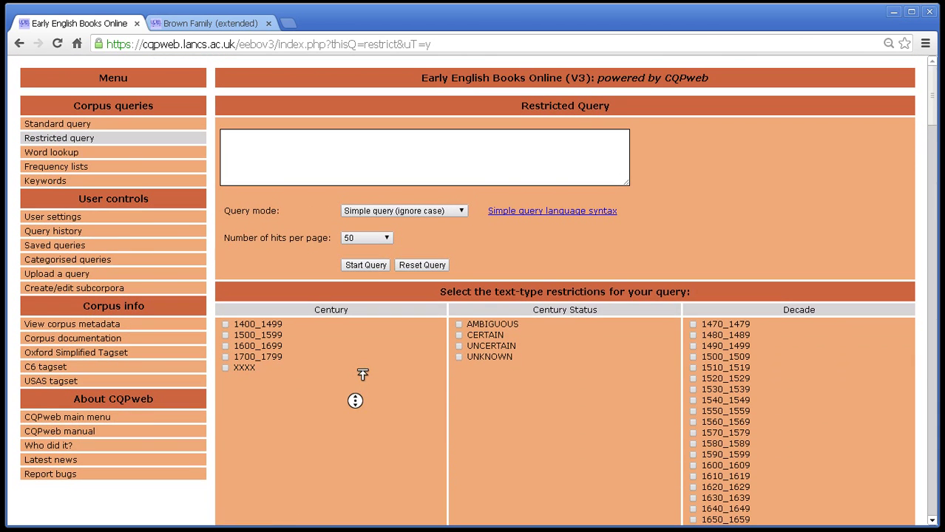
- Run the restricted query for {happen} as a simple query ignoring case
{"action": "left_click", "coordinate": [426, 162]}
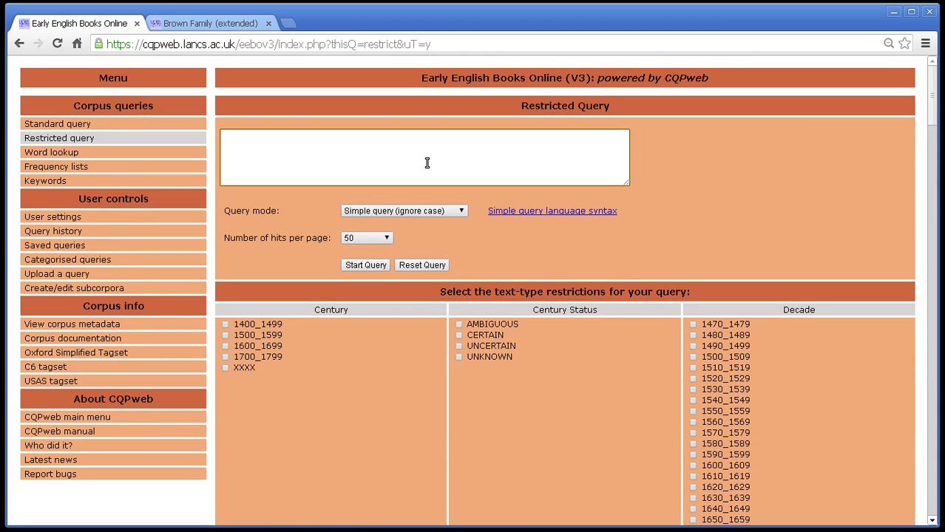
{"action": "type", "text": "{happen}"}
{"action": "left_click", "coordinate": [374, 266]}
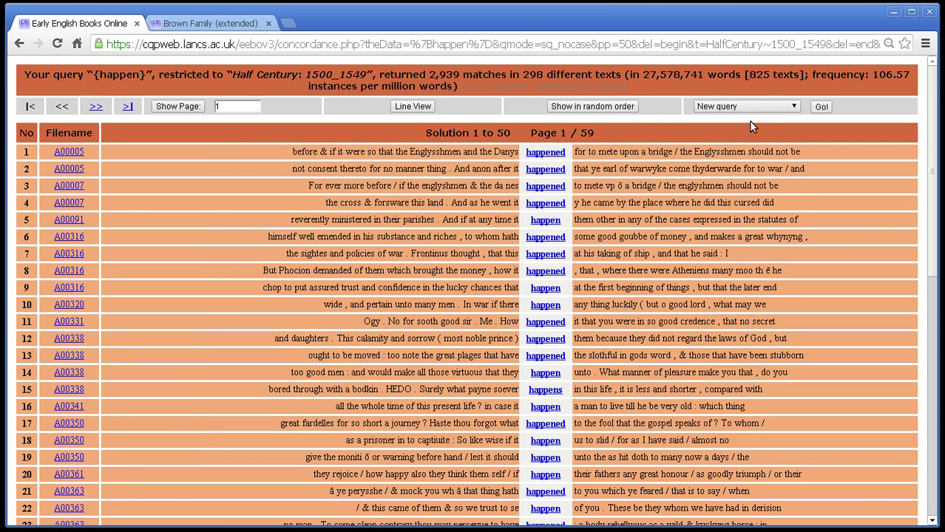
- Open the collocation settings for the {happen} hits and read the note about the subpart's size and frequency list choices
{"action": "left_click", "coordinate": [754, 108]}
{"action": "left_click", "coordinate": [741, 169]}
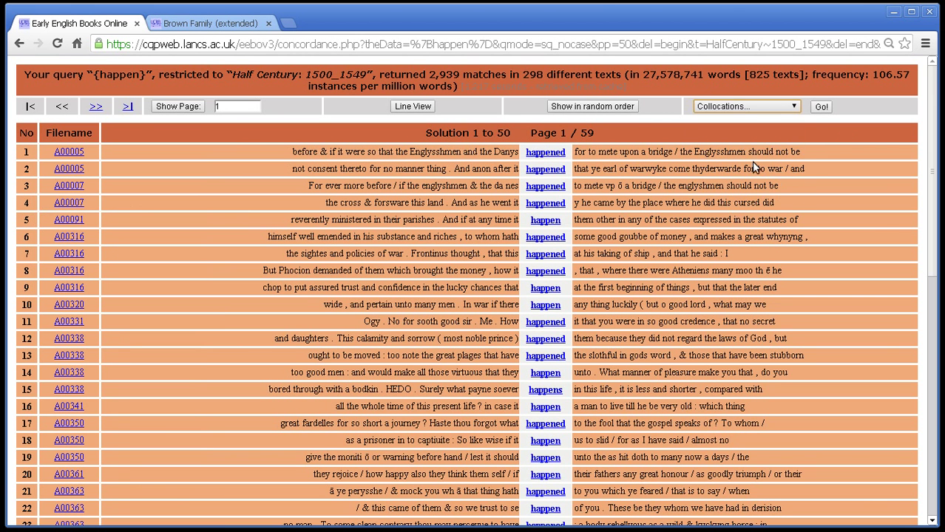
{"action": "left_click", "coordinate": [821, 107]}
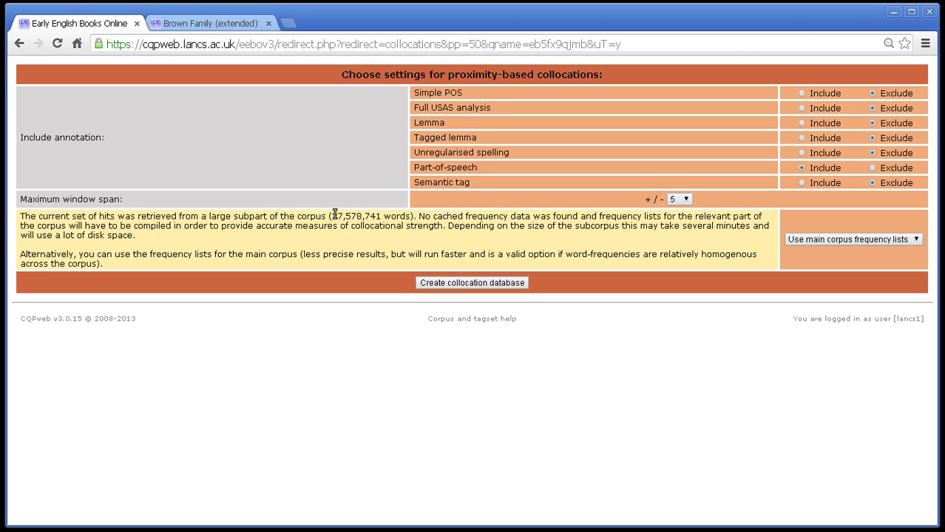
{"action": "left_click_drag", "start_coordinate": [334, 214], "coordinate": [541, 216]}
{"action": "left_click", "coordinate": [400, 235]}
{"action": "left_click", "coordinate": [541, 215]}
{"action": "left_click_drag", "start_coordinate": [664, 260], "coordinate": [774, 256]}
{"action": "left_click", "coordinate": [763, 258]}
- Create the collocation database for the 1500_1549 hits using the main corpus frequency lists
{"action": "left_click", "coordinate": [790, 242]}
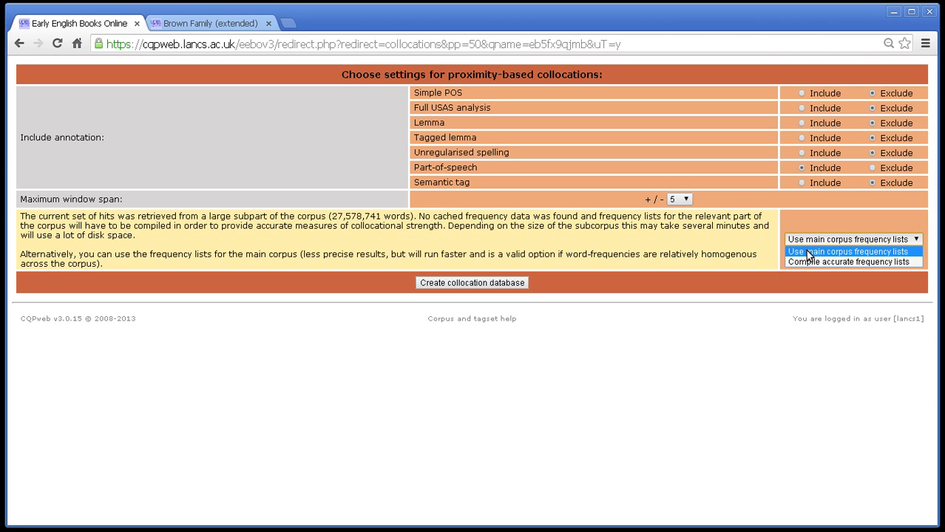
{"action": "left_click", "coordinate": [858, 251]}
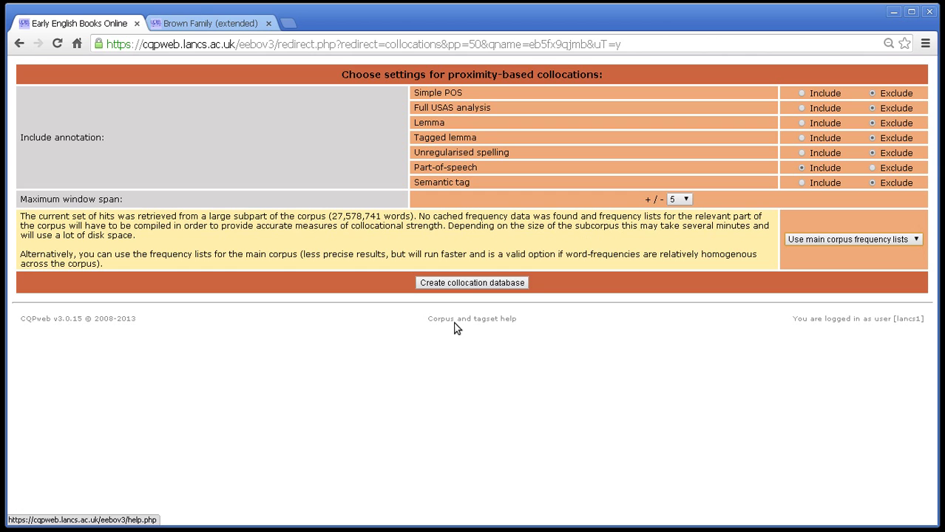
{"action": "left_click", "coordinate": [491, 284]}
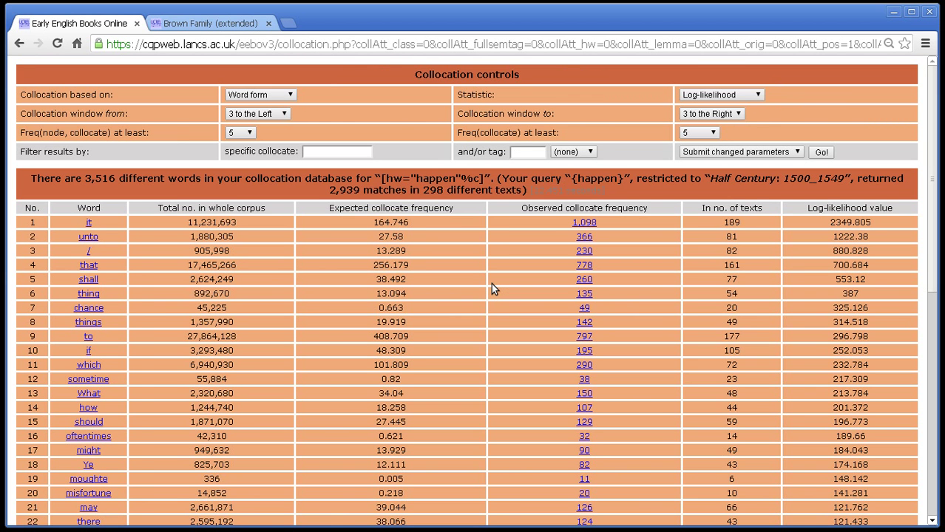
- Examine the summary heading above the collocation table and return to the collocation settings
{"action": "left_click_drag", "start_coordinate": [533, 190], "coordinate": [573, 191]}
{"action": "left_click", "coordinate": [457, 201]}
{"action": "key", "text": "alt+Left"}
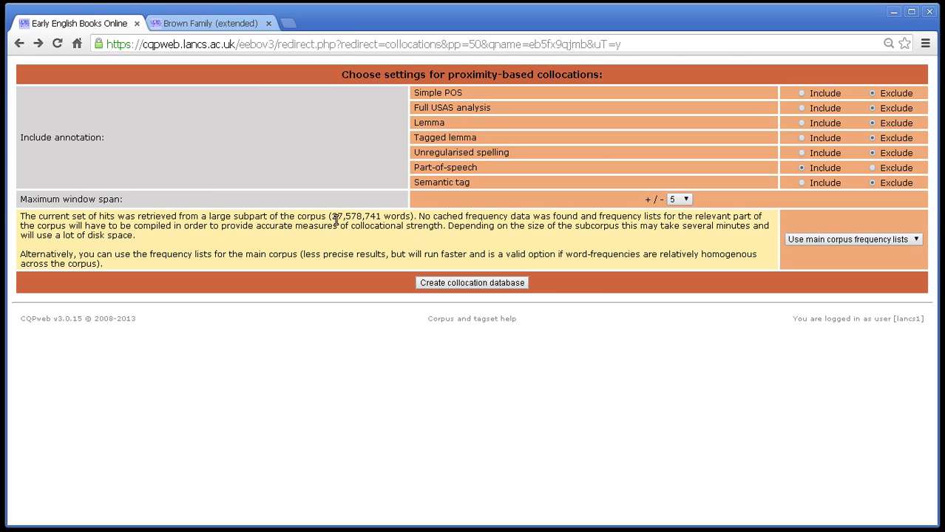
- Set the frequency list option for the 1500_1549 hits to Compile accurate frequency lists
{"action": "left_click", "coordinate": [847, 240]}
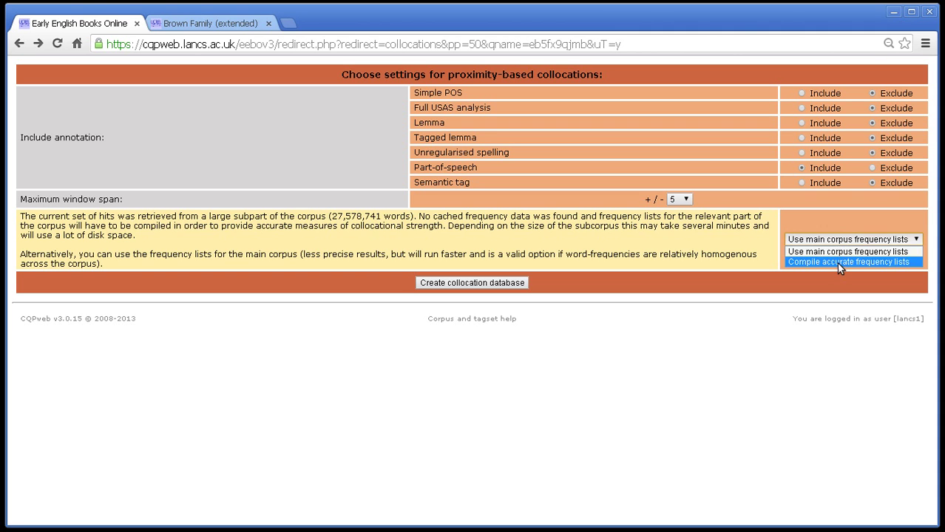
{"action": "left_click", "coordinate": [798, 262]}
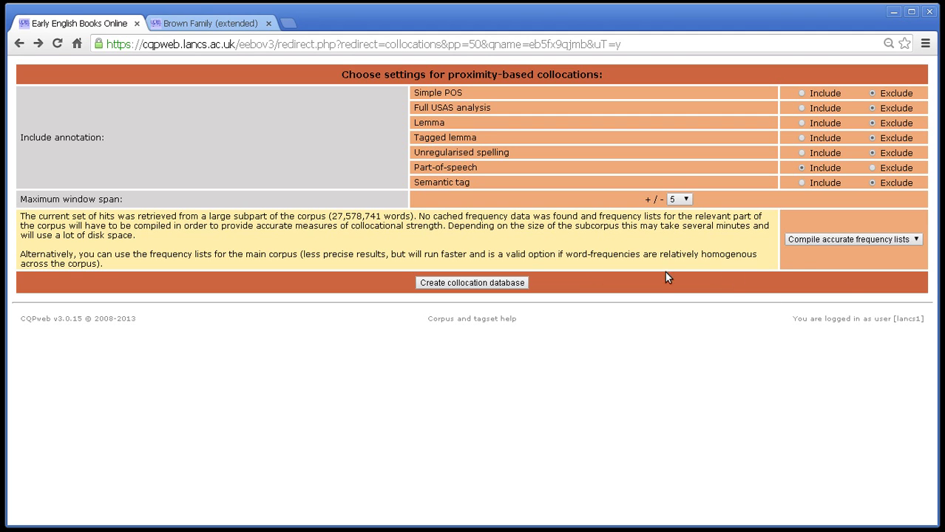
{"action": "left_click", "coordinate": [803, 241]}
{"action": "left_click", "coordinate": [804, 262]}
{"action": "left_click", "coordinate": [832, 247]}
{"action": "left_click", "coordinate": [700, 249]}
- Return to the restricted query form and run {happen} limited to the half century 1600_1649
{"action": "key", "text": "alt+Left"}
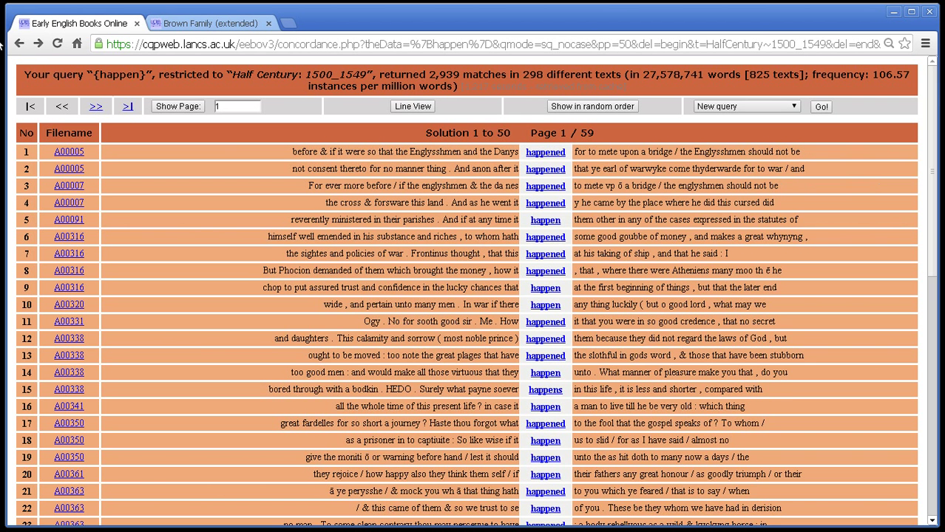
{"action": "left_click", "coordinate": [19, 44]}
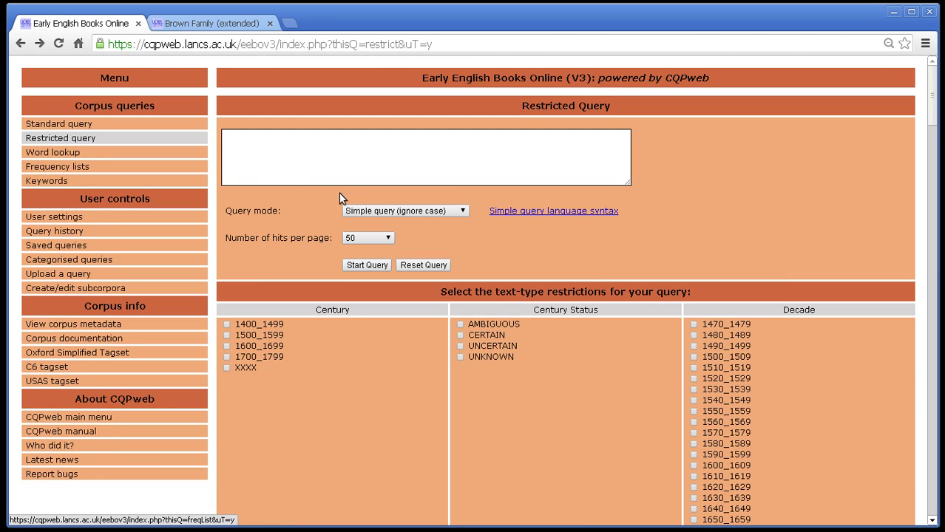
{"action": "left_click", "coordinate": [283, 180]}
{"action": "type", "text": "{happen}"}
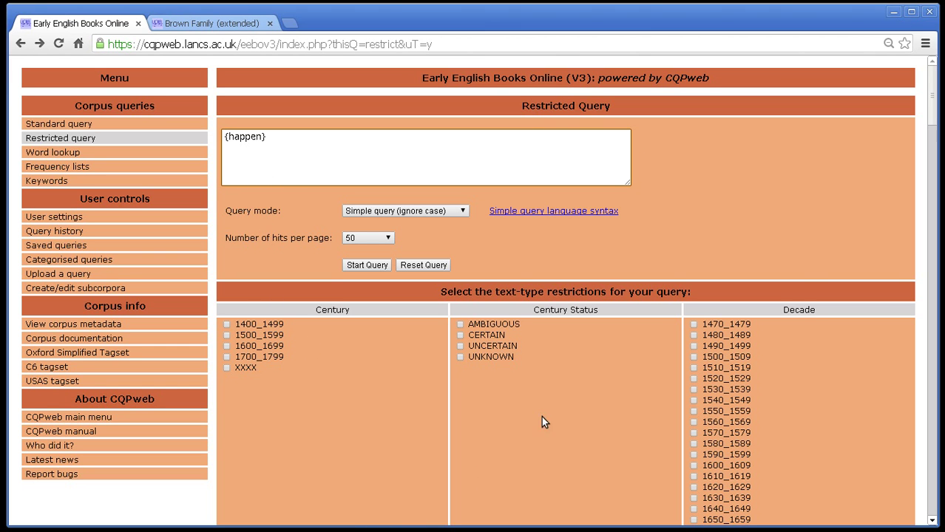
{"action": "scroll", "coordinate": [431, 380], "scroll_direction": "down", "scroll_amount": 5}
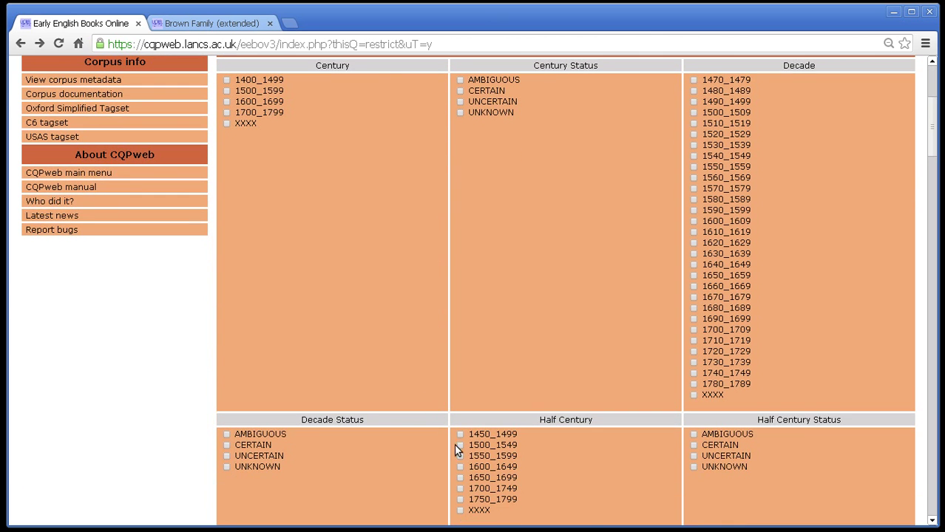
{"action": "scroll", "coordinate": [422, 471], "scroll_direction": "down", "scroll_amount": 1}
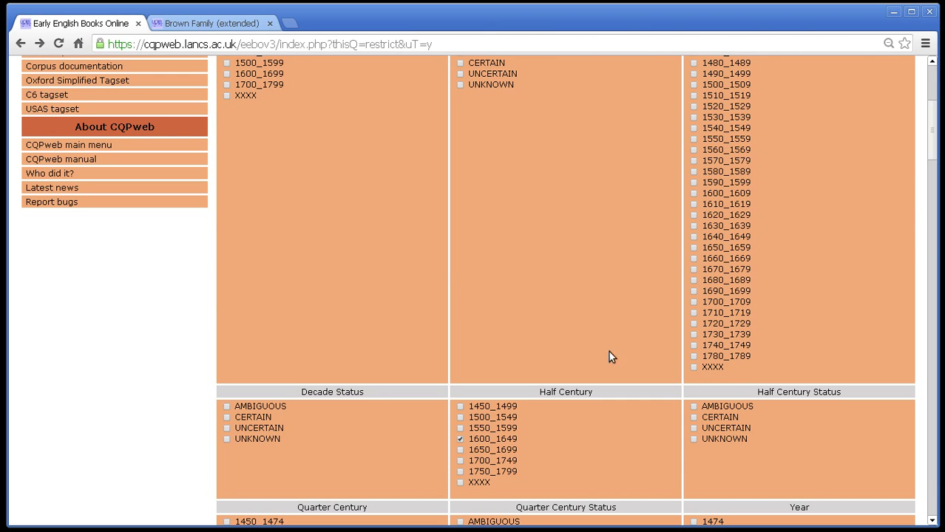
{"action": "scroll", "coordinate": [611, 362], "scroll_direction": "up", "scroll_amount": 7}
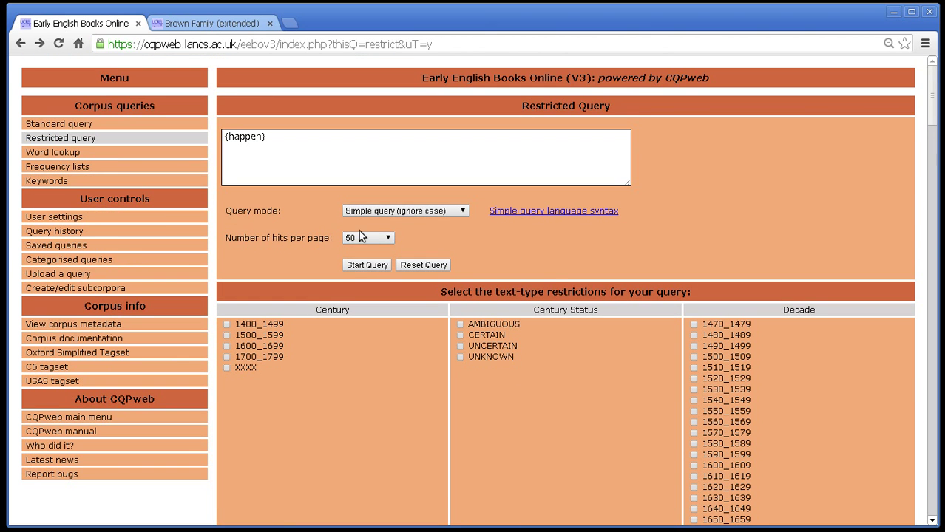
{"action": "left_click", "coordinate": [358, 265]}
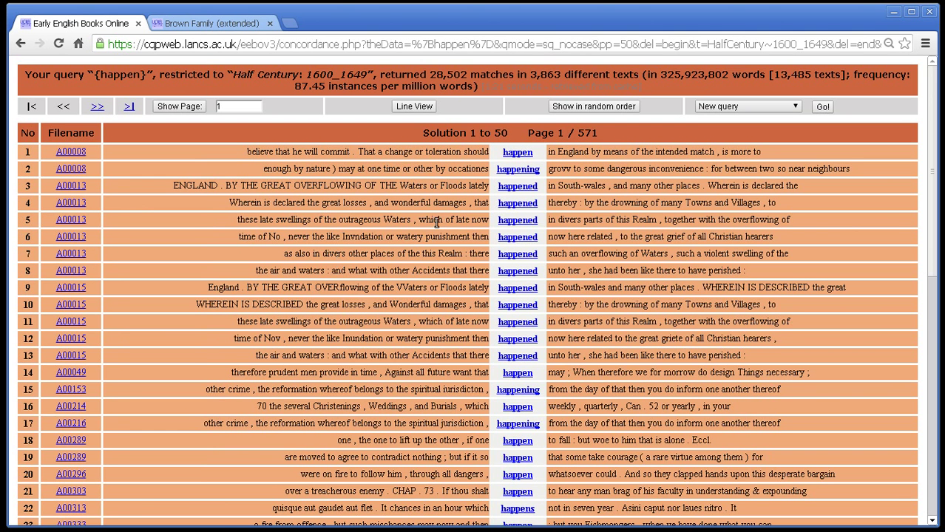
- Open the collocation settings for the {happen} hits from 1600_1649
{"action": "left_click", "coordinate": [732, 108]}
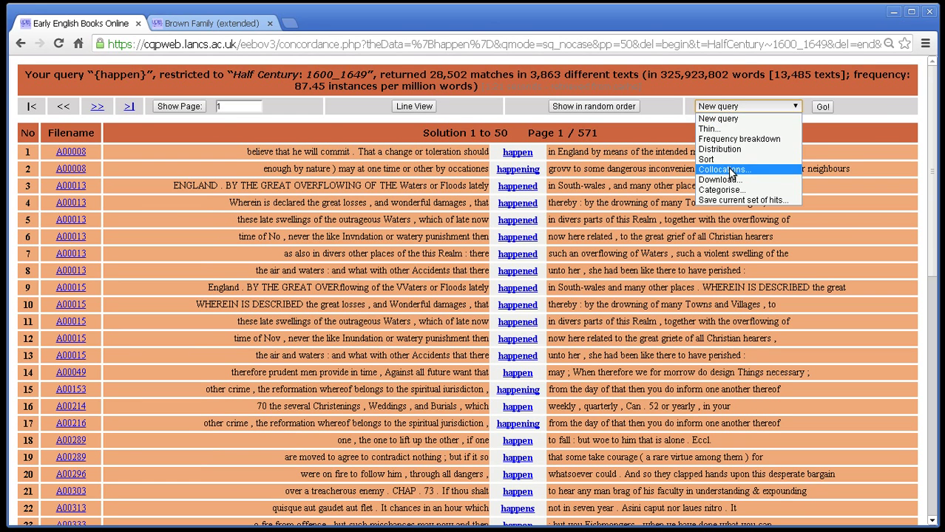
{"action": "left_click", "coordinate": [729, 168]}
{"action": "left_click", "coordinate": [821, 107]}
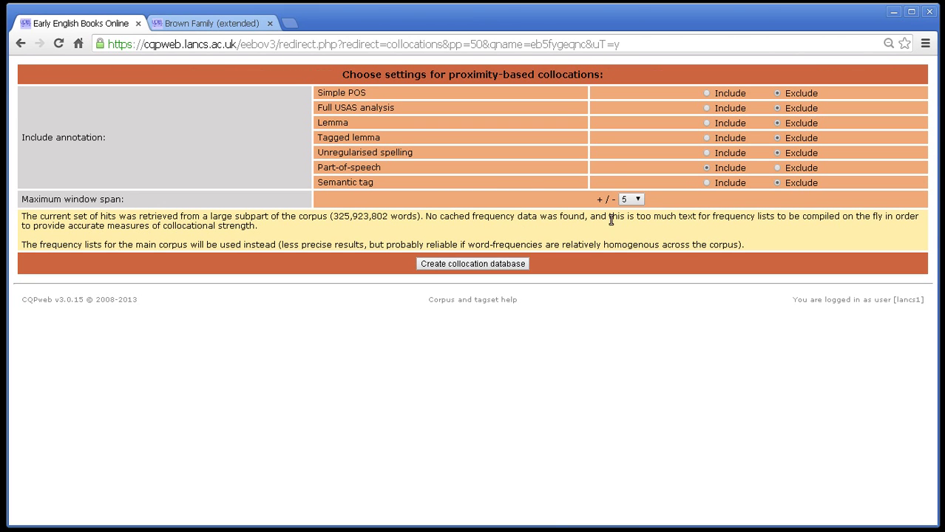
- Read the note about the subpart's word count and which frequency lists the collocation analysis can use
{"action": "left_click_drag", "start_coordinate": [606, 216], "coordinate": [879, 223]}
{"action": "left_click", "coordinate": [878, 223]}
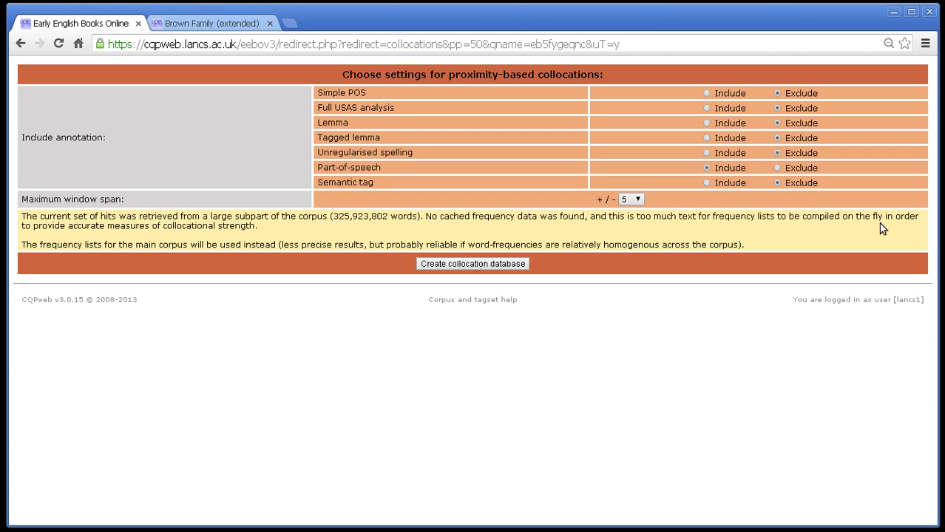
{"action": "double_click", "coordinate": [342, 219]}
{"action": "left_click", "coordinate": [340, 231]}
{"action": "left_click_drag", "start_coordinate": [331, 215], "coordinate": [389, 217]}
{"action": "left_click", "coordinate": [382, 223]}
{"action": "left_click_drag", "start_coordinate": [21, 244], "coordinate": [280, 244]}
{"action": "left_click", "coordinate": [320, 235]}
{"action": "left_click_drag", "start_coordinate": [352, 216], "coordinate": [344, 216]}
{"action": "double_click", "coordinate": [345, 215]}
{"action": "left_click", "coordinate": [345, 218]}
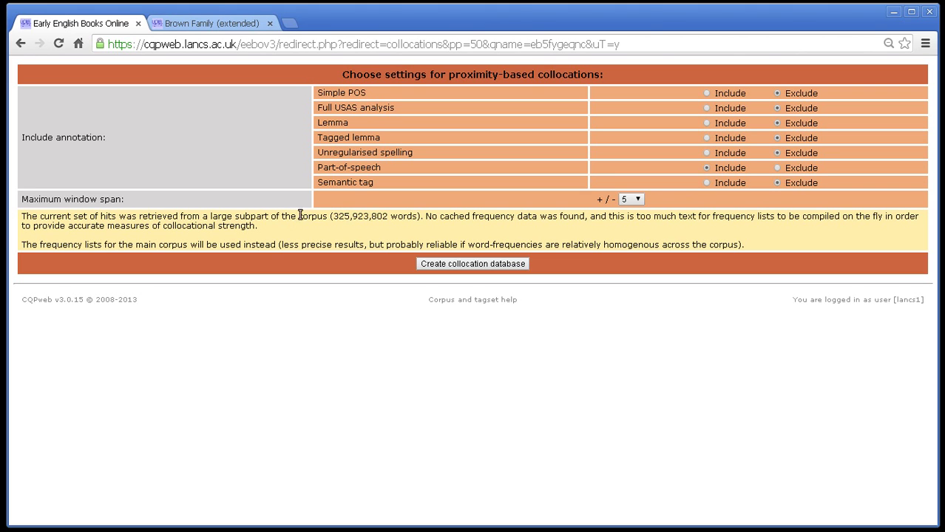